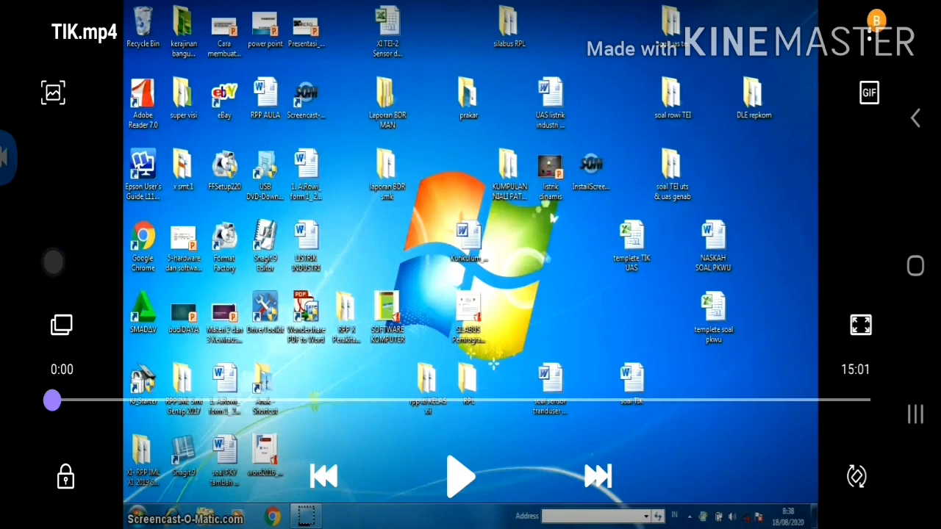
pyautogui.click(461, 477)
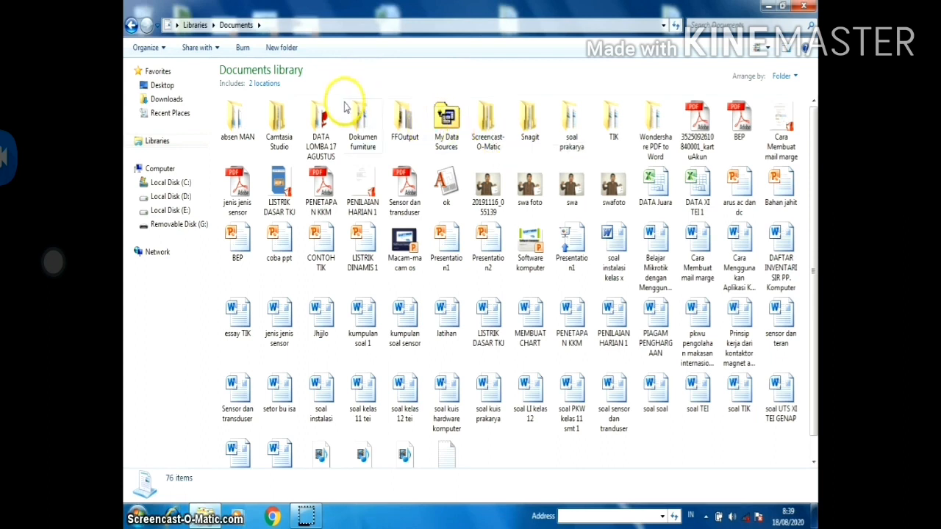
# - Open the DATA Juara workbook from the DATA LOMBA 17 AGUSTUS folder and dismiss the activation notice to examine the winners table
pyautogui.click(322, 136)
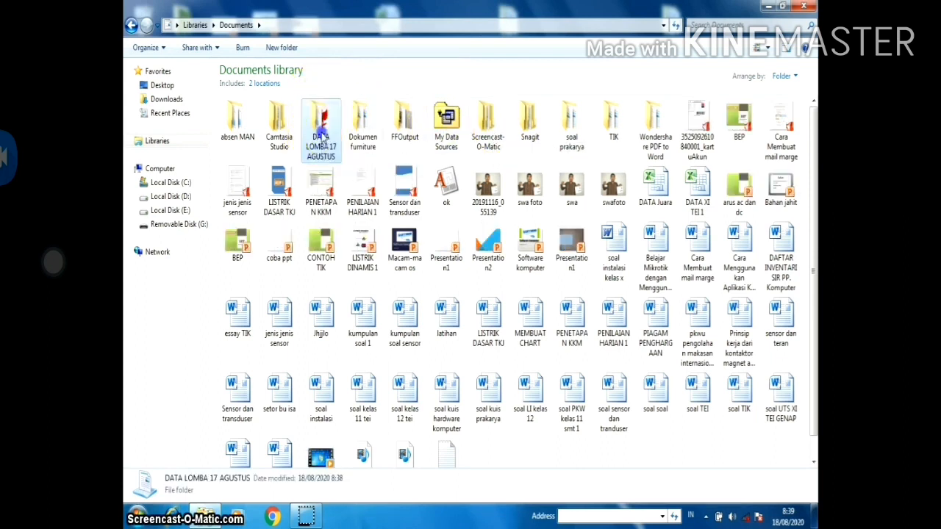
pyautogui.doubleClick(322, 136)
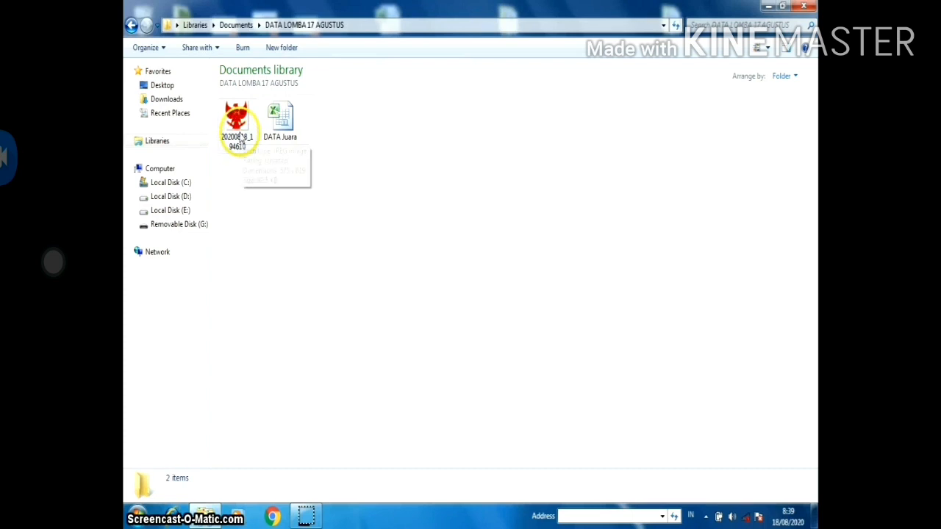
pyautogui.click(280, 119)
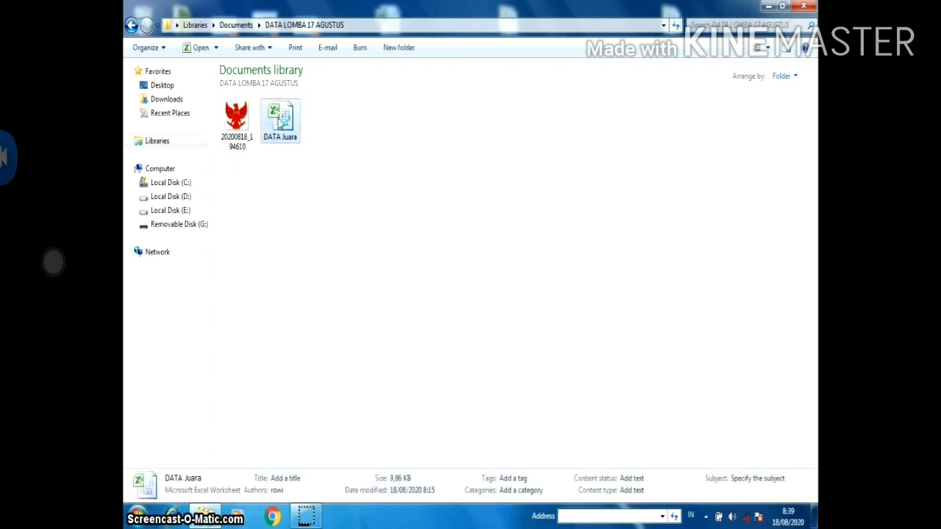
pyautogui.doubleClick(280, 122)
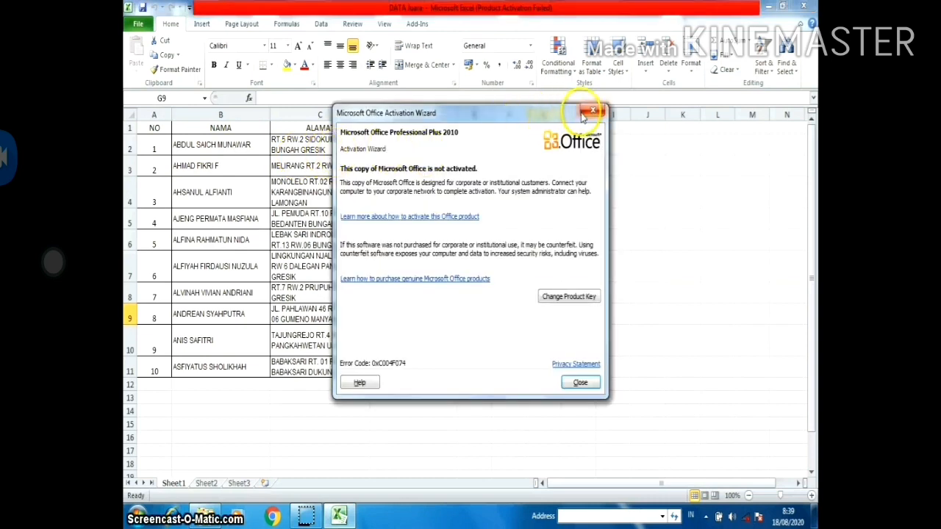
pyautogui.click(582, 109)
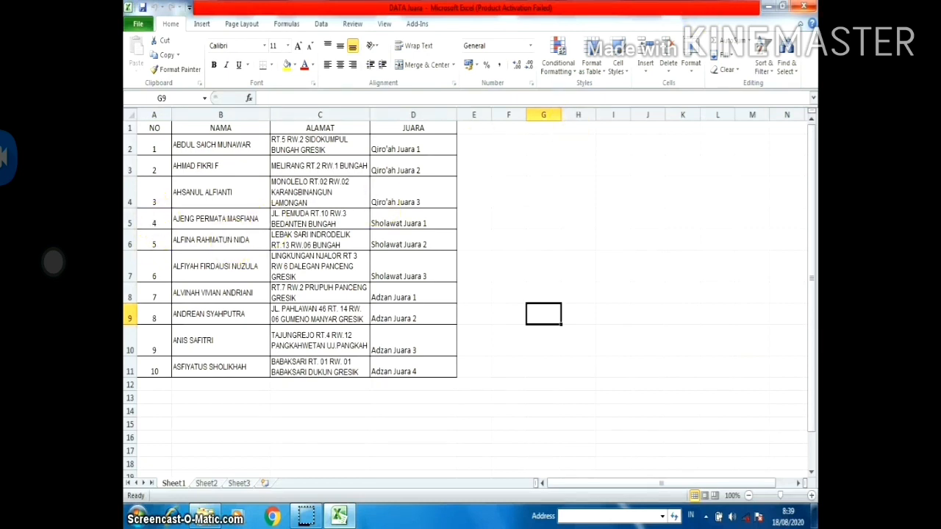
# - Close the workbook and return to the Documents library to check where the DATA LOMBA 17 AGUSTUS folder is stored
pyautogui.click(804, 6)
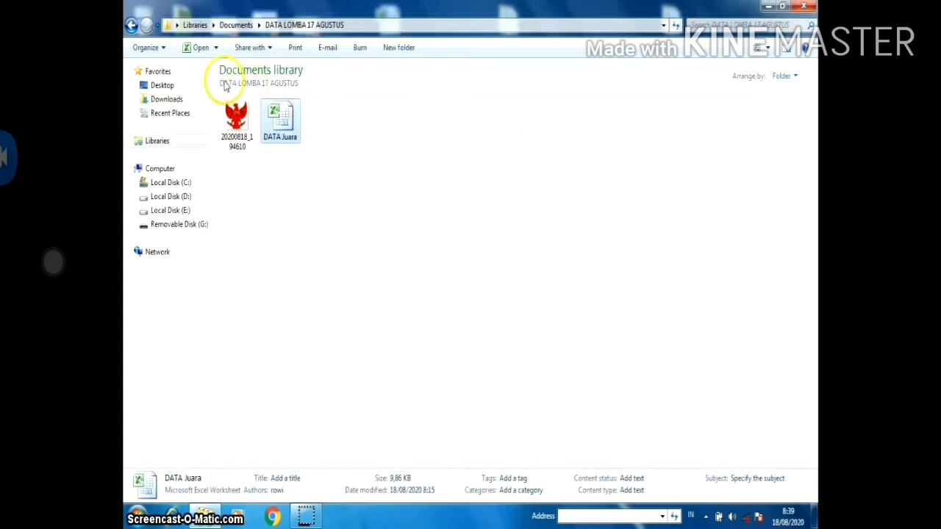
pyautogui.click(131, 25)
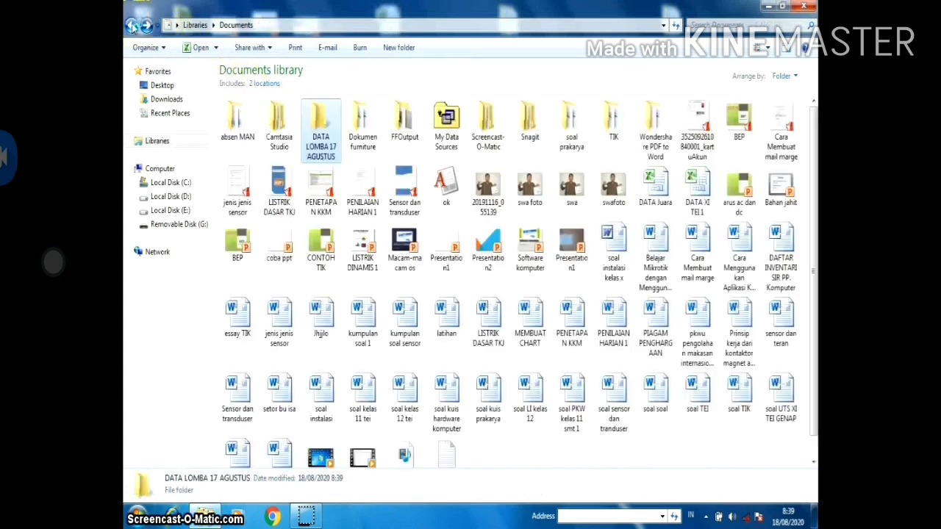
pyautogui.click(324, 128)
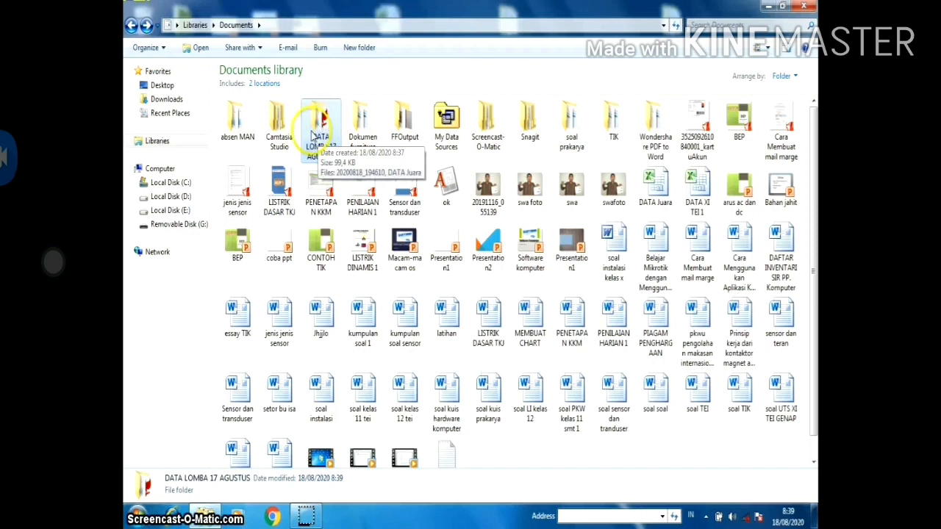
pyautogui.click(174, 144)
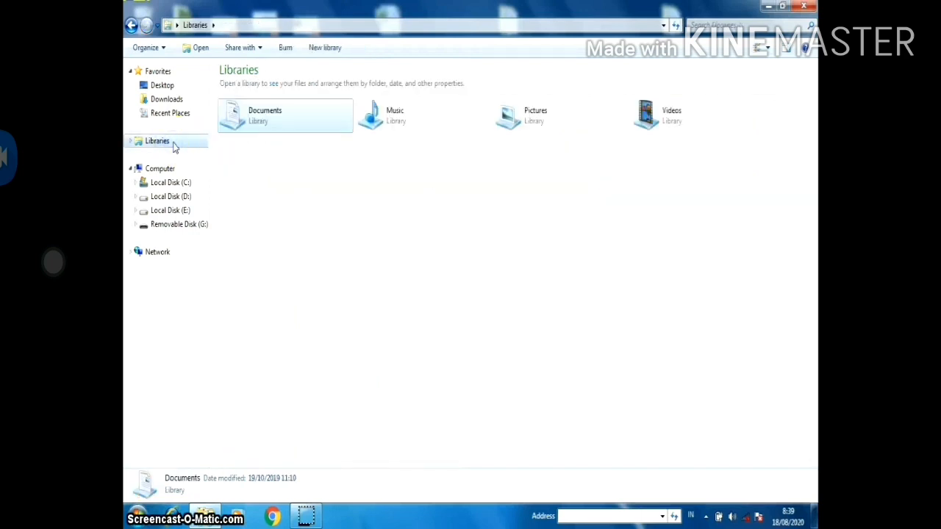
pyautogui.click(253, 120)
pyautogui.doubleClick(256, 122)
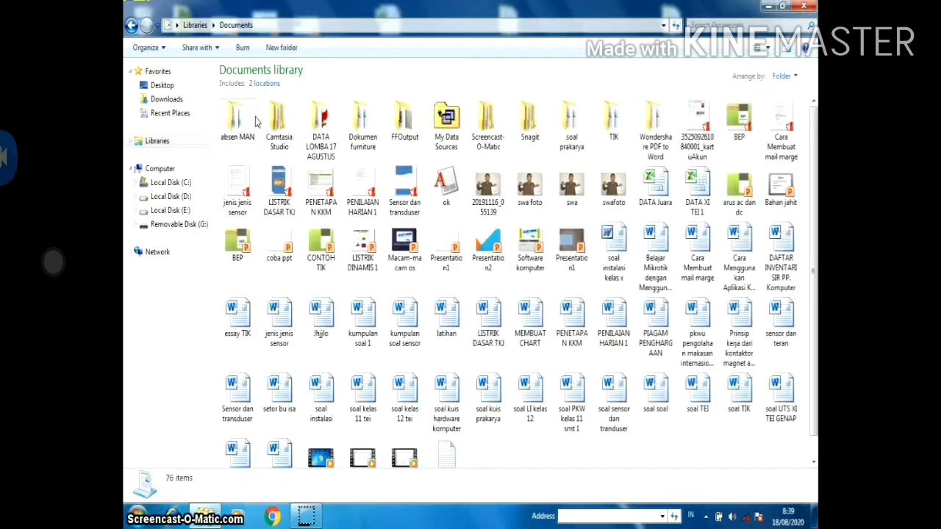
pyautogui.click(323, 126)
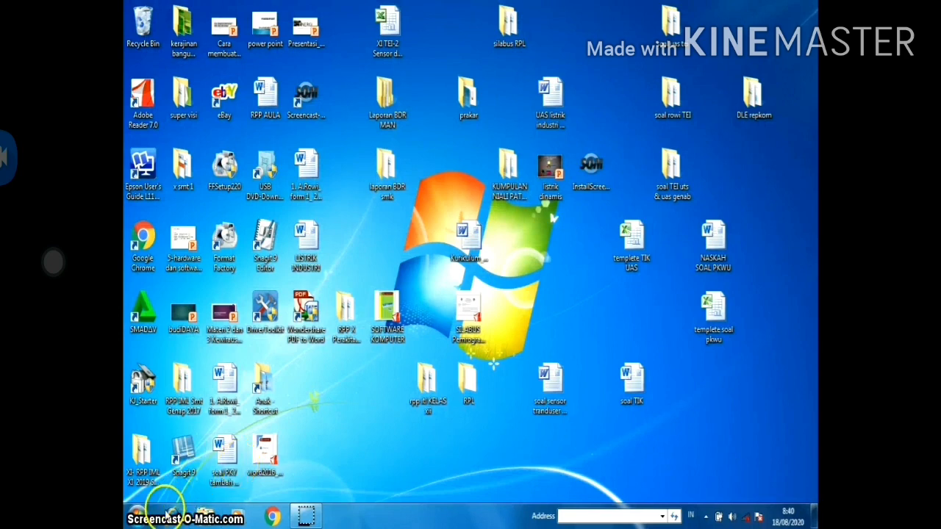
# - Launch Microsoft Word 2010 with a blank document and dismiss the activation notice
pyautogui.click(137, 517)
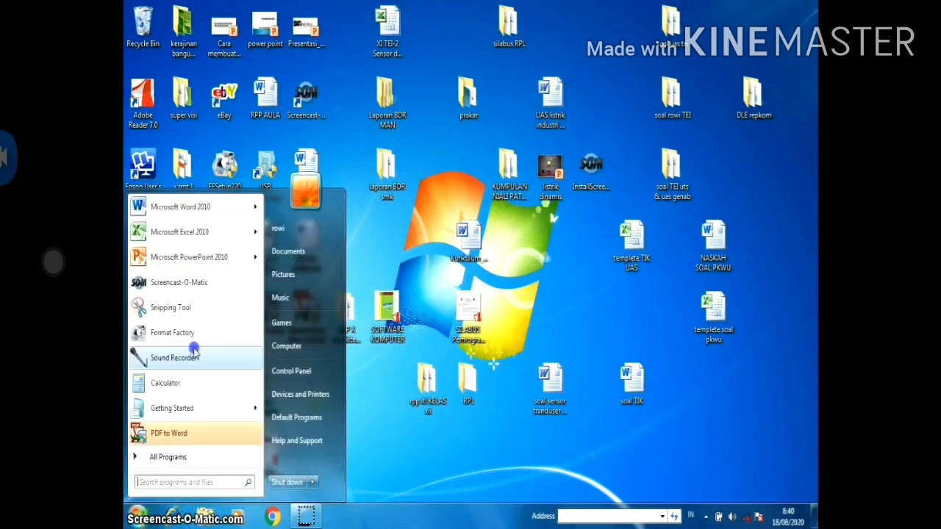
pyautogui.click(197, 208)
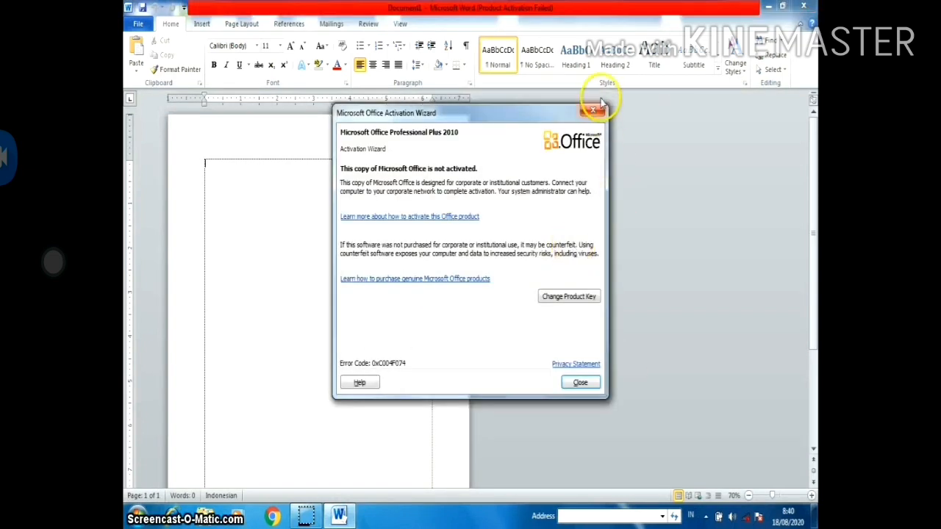
pyautogui.click(596, 111)
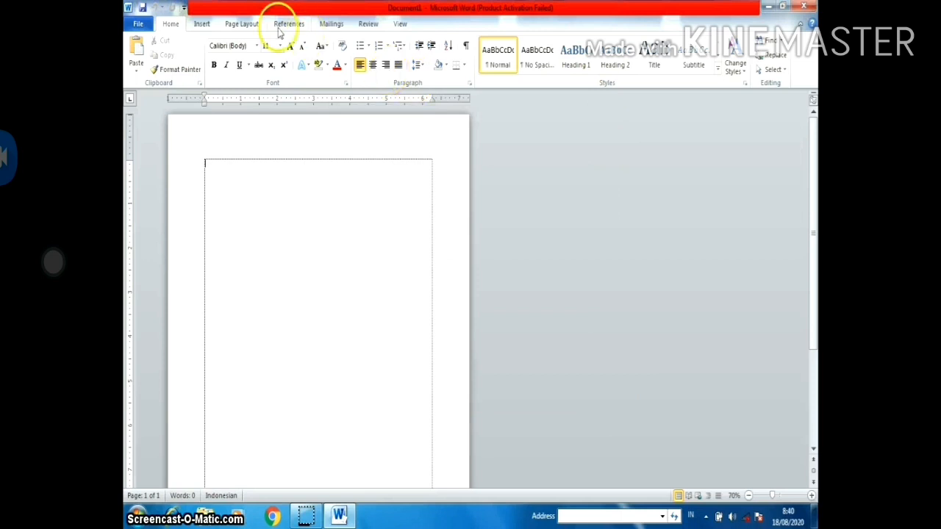
# - Review the paper and layout settings in Page Setup, and set the whole document's orientation to Landscape
pyautogui.click(253, 24)
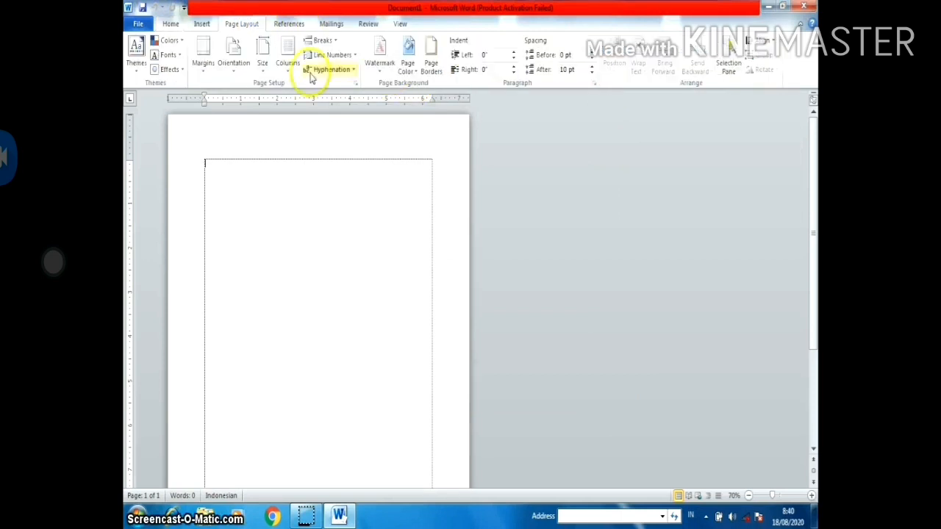
pyautogui.click(355, 83)
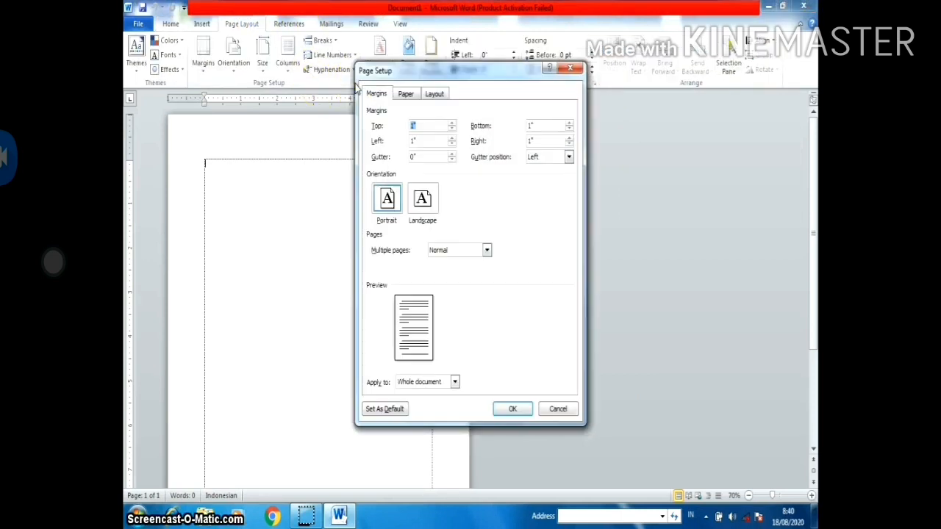
pyautogui.click(405, 96)
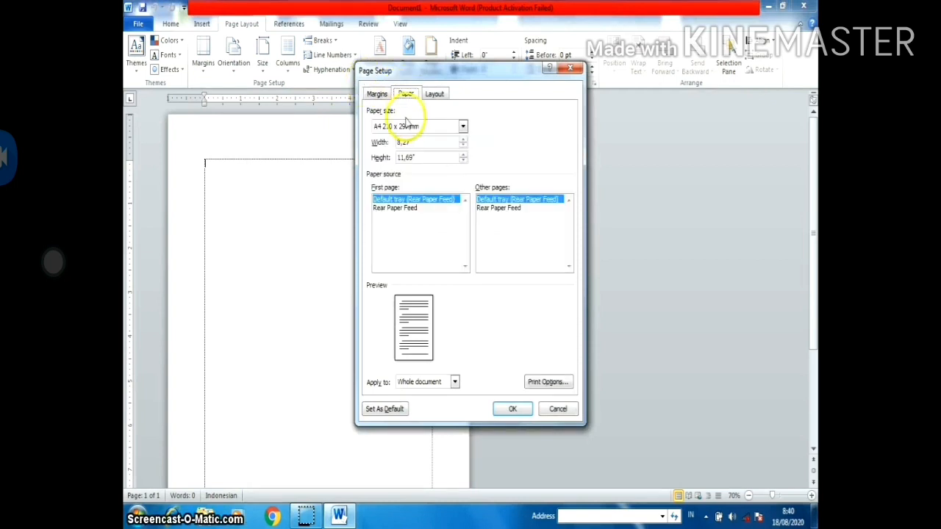
pyautogui.click(435, 95)
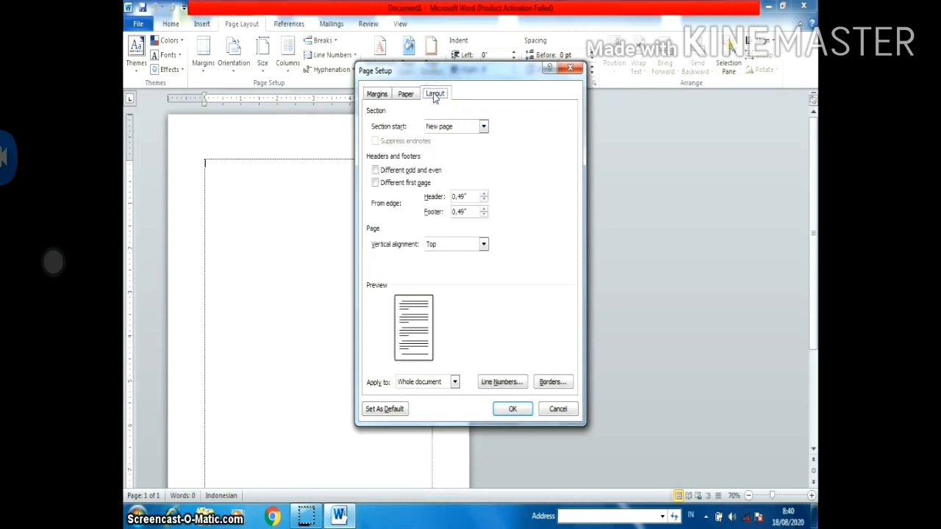
pyautogui.click(405, 94)
pyautogui.click(382, 95)
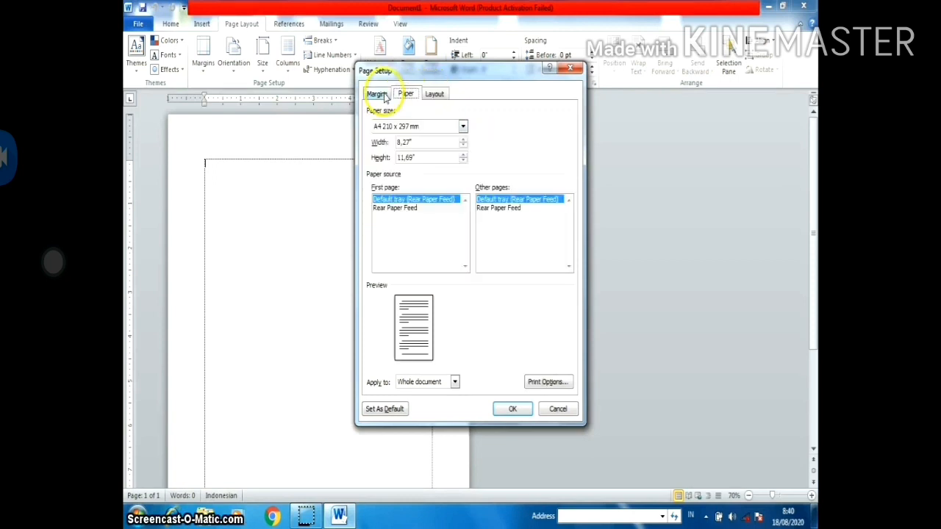
pyautogui.click(425, 201)
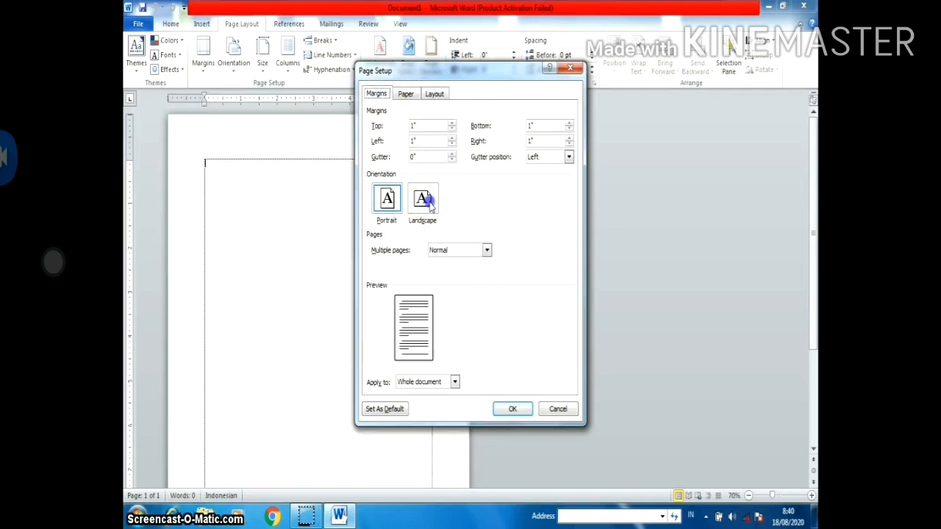
pyautogui.click(513, 410)
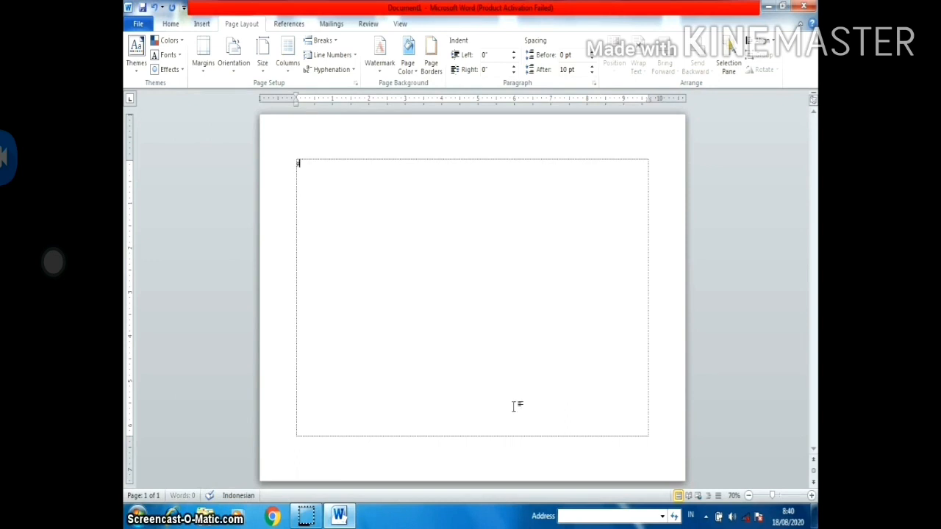
# - Enter the title "Piagam Penghargaan" and, on the line below it, "Di Berikan Kepada :"
pyautogui.write('paga')
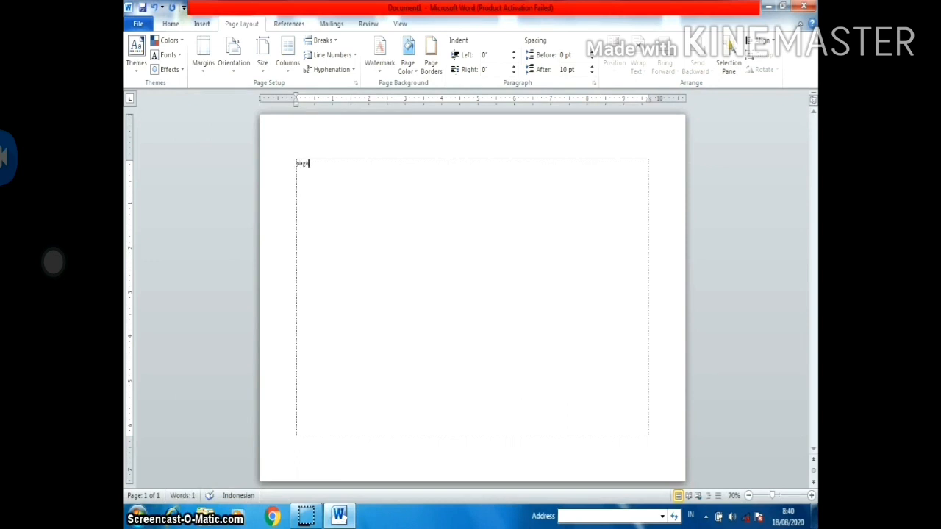
pyautogui.write('m')
pyautogui.write('Penghargaan')
pyautogui.write('ikan')
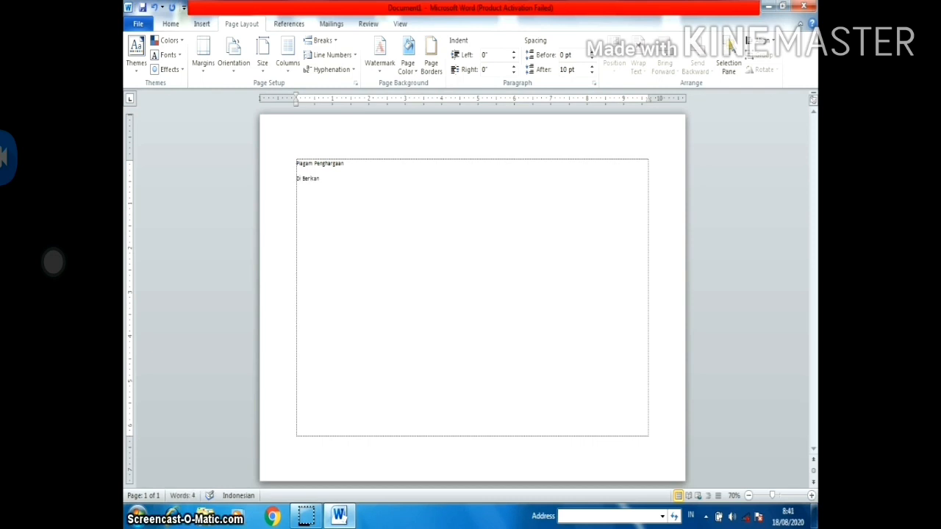
pyautogui.write(' Kepad')
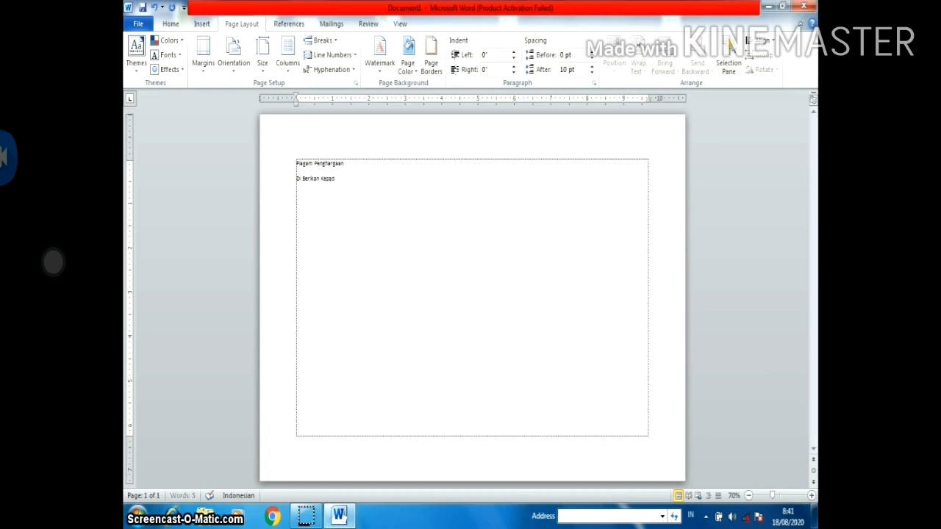
pyautogui.write('a')
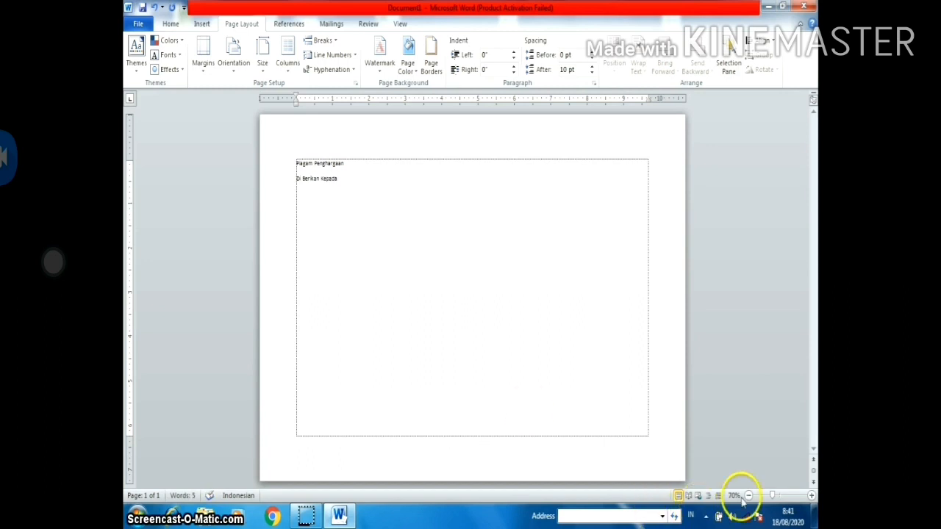
pyautogui.click(811, 498)
pyautogui.click(812, 498)
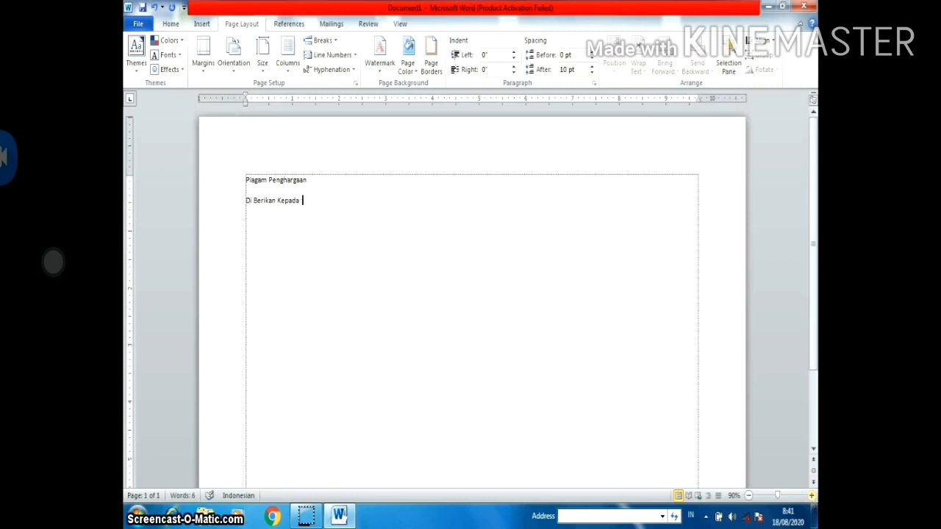
# - Add the labels "Juara :" and "Alamat :" below the recipient line, leaving an empty line before each
pyautogui.press('Return')
pyautogui.press('Return')
pyautogui.write('Jura')
pyautogui.press('BackSpace')
pyautogui.press('BackSpace')
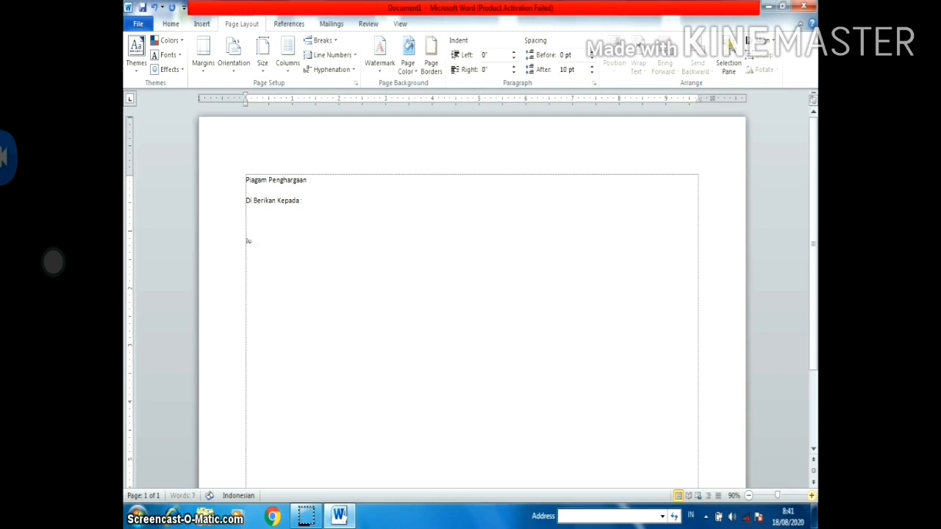
pyautogui.write('ara :')
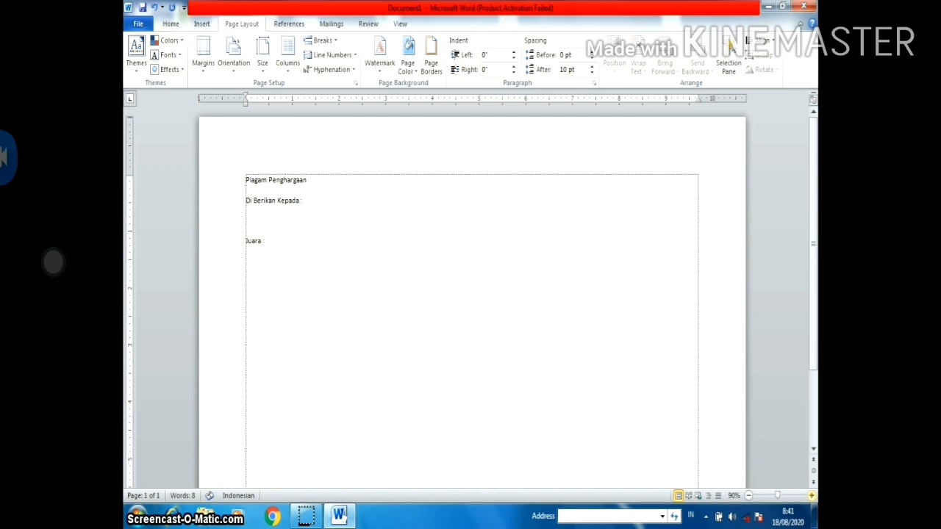
pyautogui.press('Return')
pyautogui.press('Return')
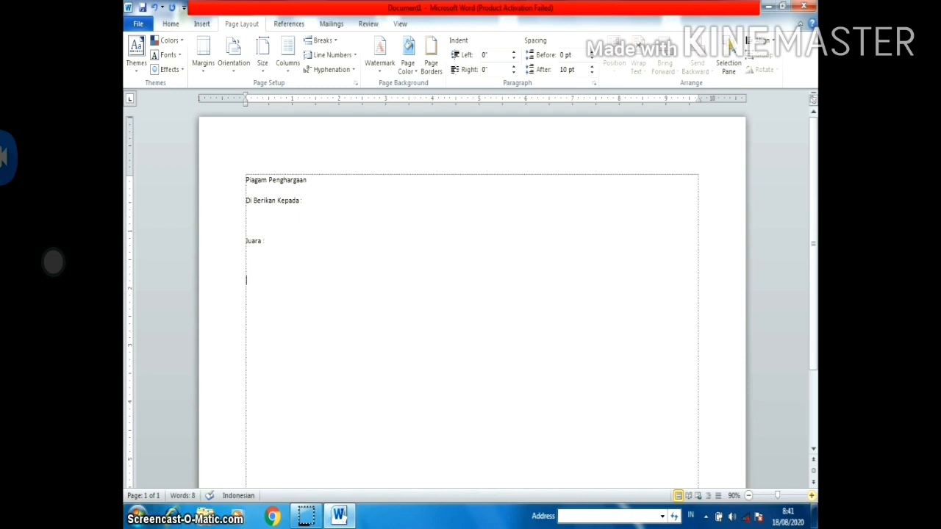
pyautogui.write('Ala')
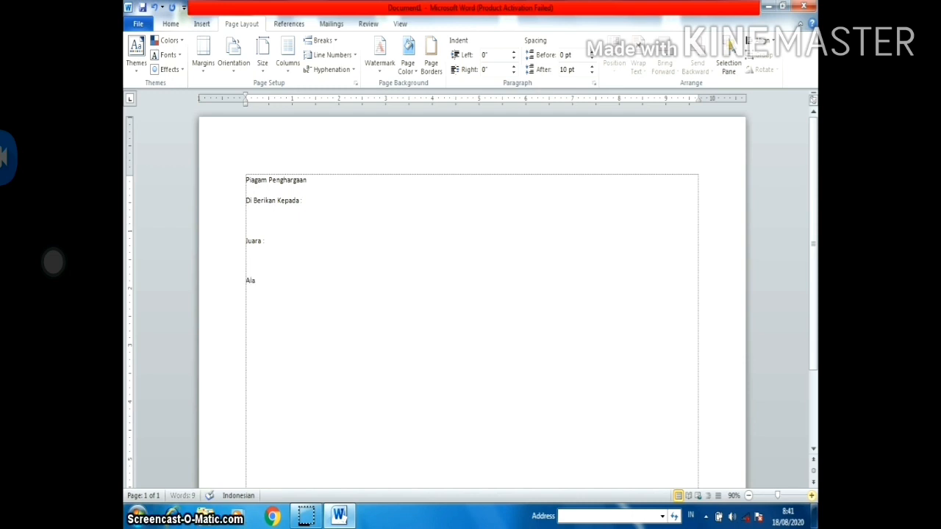
pyautogui.write('mat :')
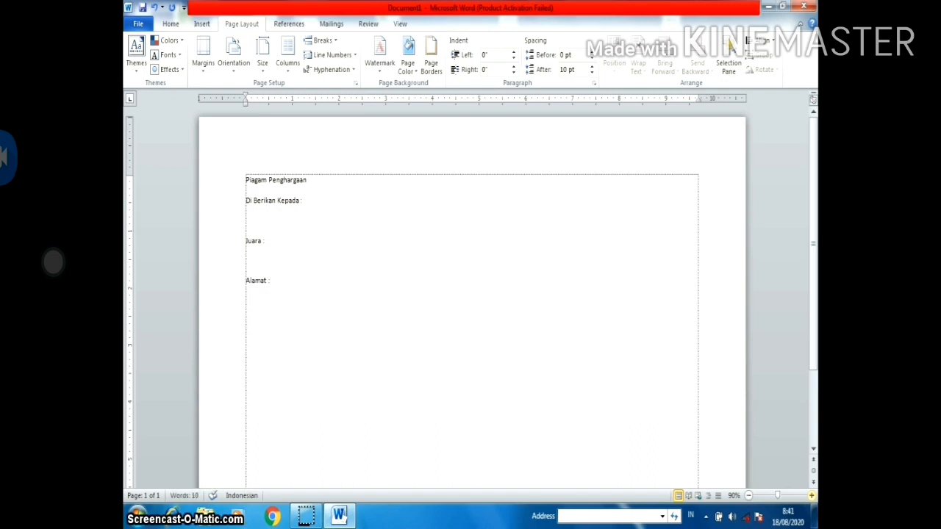
# - Leave an empty line below "Alamat :" and enter "Terimakasih atas partisipasinya dalam acara HUT kemerdekaan RI ke 75"
pyautogui.press('Return')
pyautogui.press('Return')
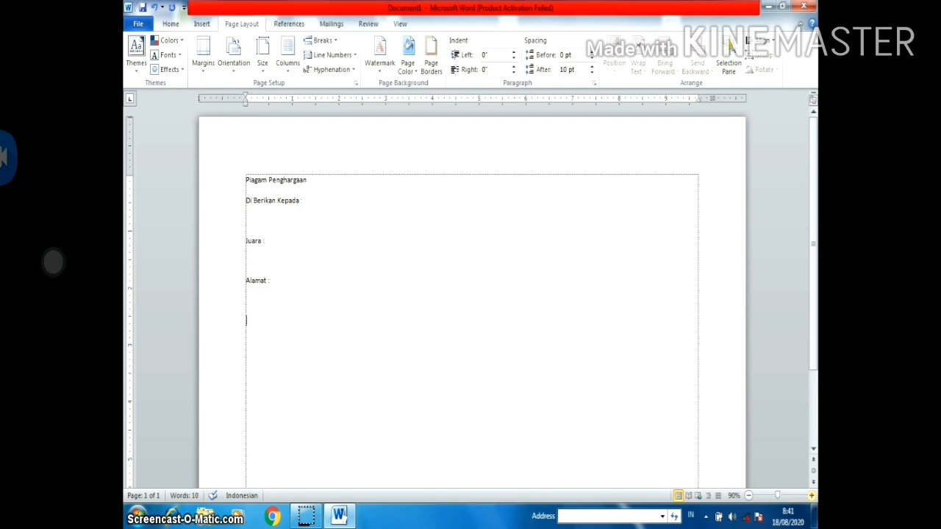
pyautogui.write('Tr')
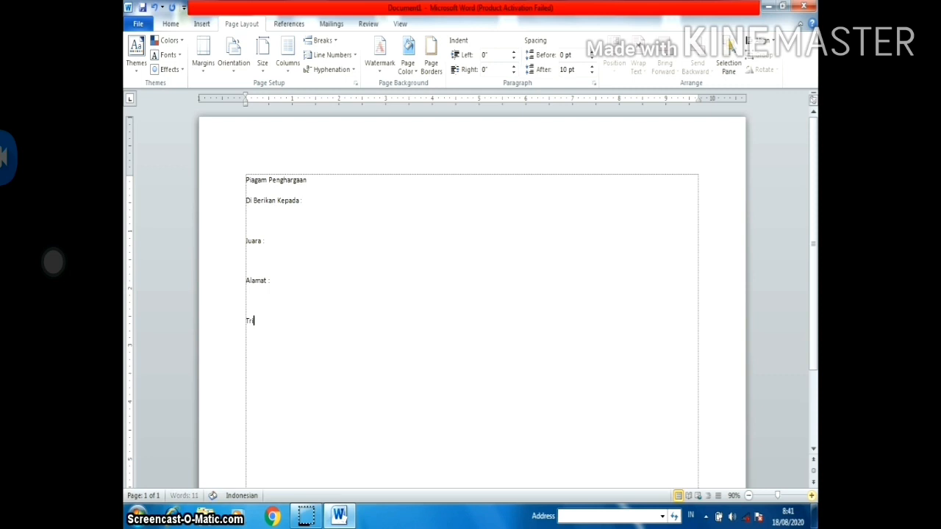
pyautogui.write('erimakasih atas partisipa')
pyautogui.write('sipas')
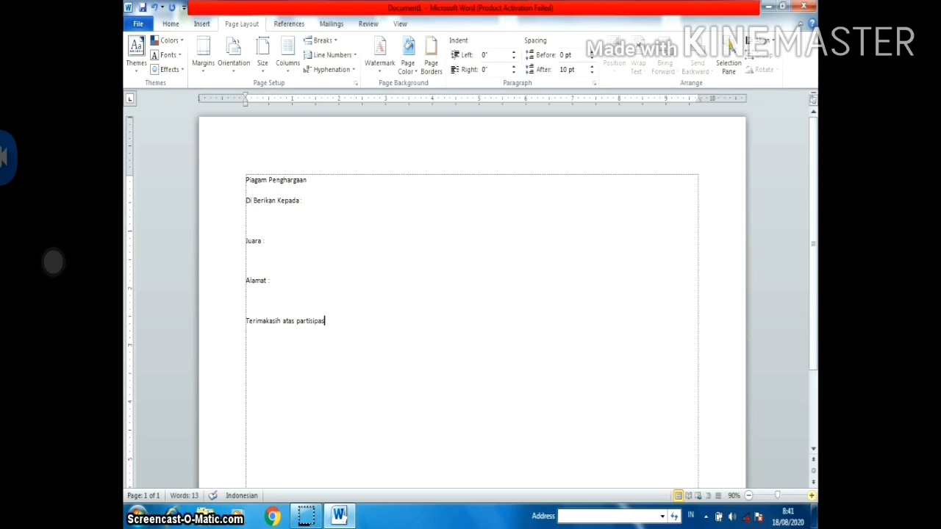
pyautogui.write('inya')
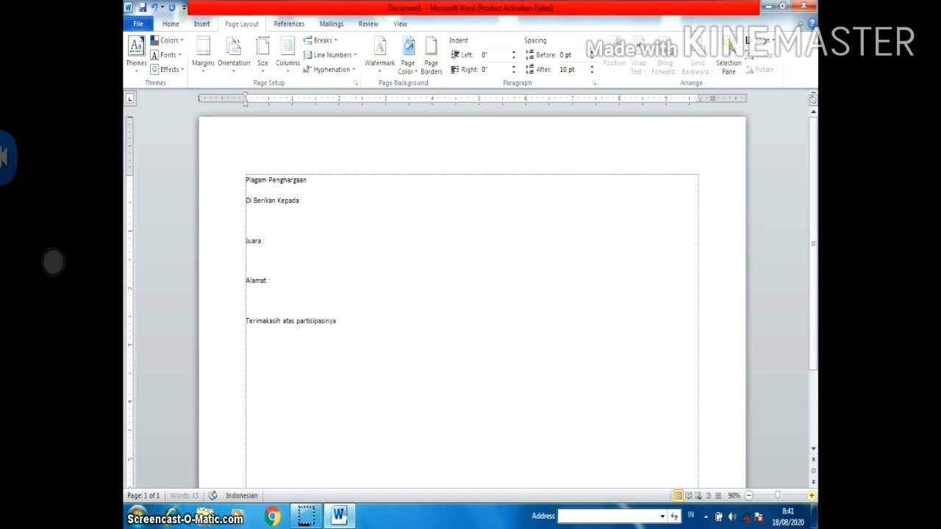
pyautogui.write(' dalam acara')
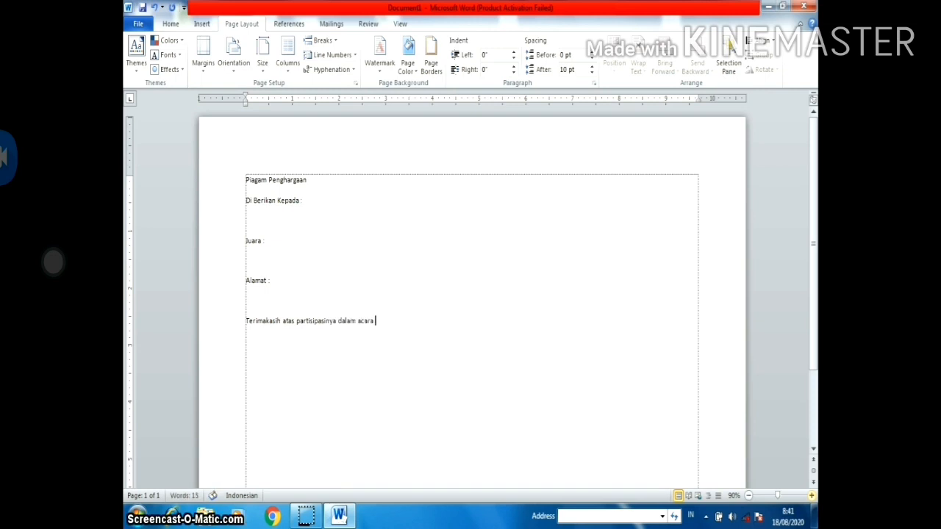
pyautogui.write(' HUT kemerdekaan RI ke 75')
# - Add the line "Yang diadakan di Kecamatan Bungah Kabupaten Gresik" directly below the thank-you sentence
pyautogui.press('Return')
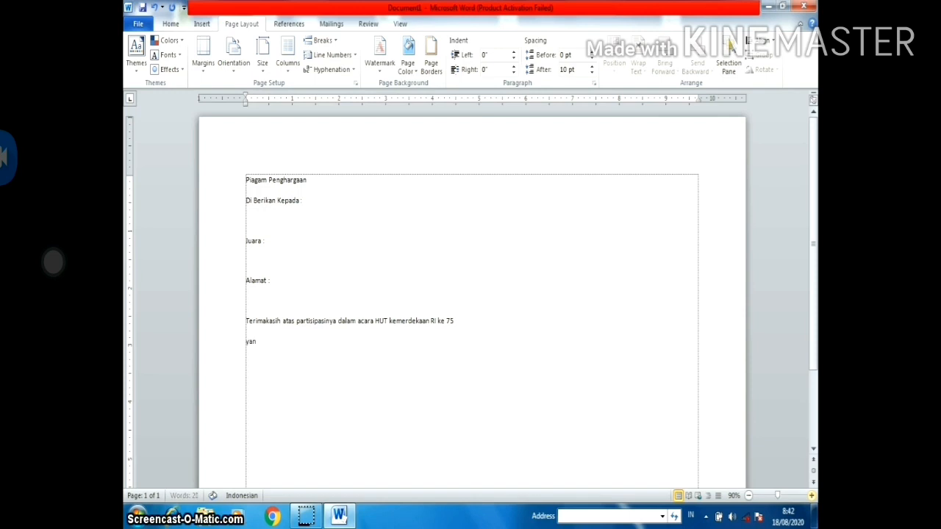
pyautogui.write('Yang diadakan di kecamatan')
pyautogui.hotkey('shift', 'F3')
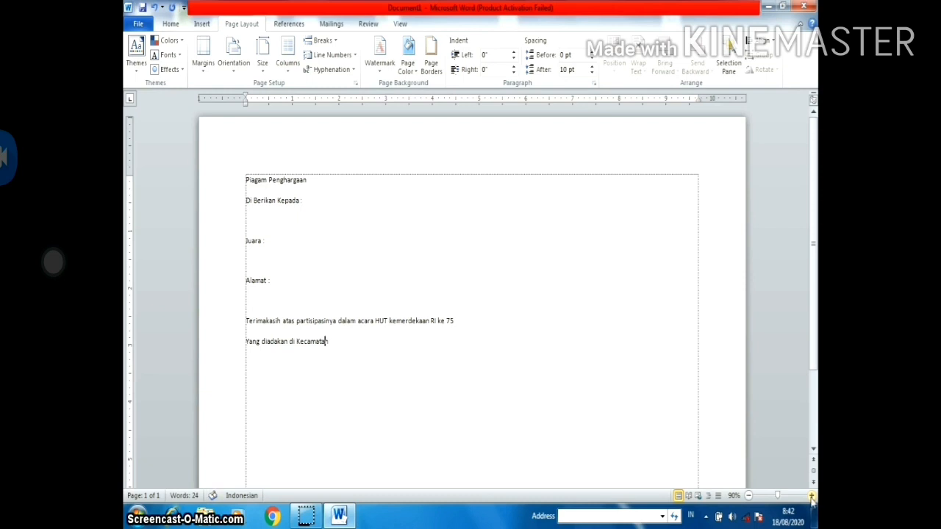
pyautogui.press('Right')
pyautogui.press('Right')
pyautogui.write('Bu')
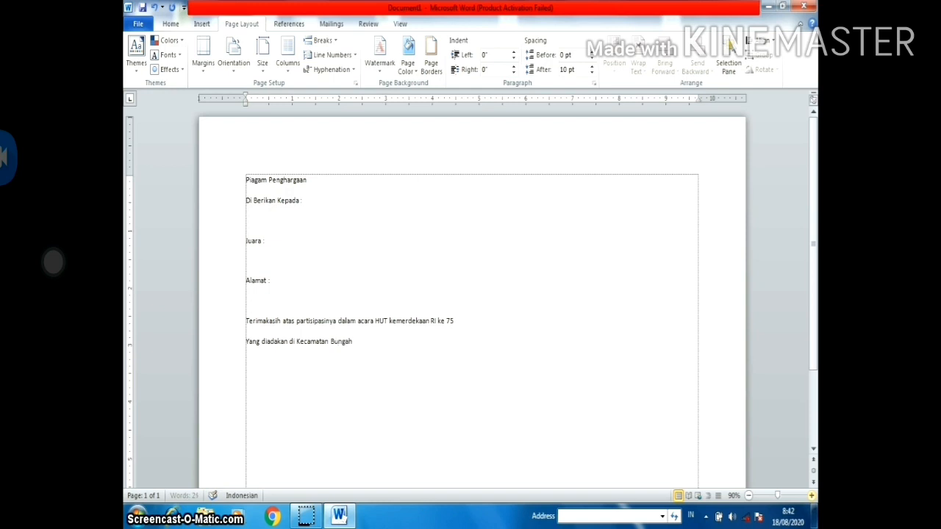
pyautogui.write('ngah Kabupaten Gresik')
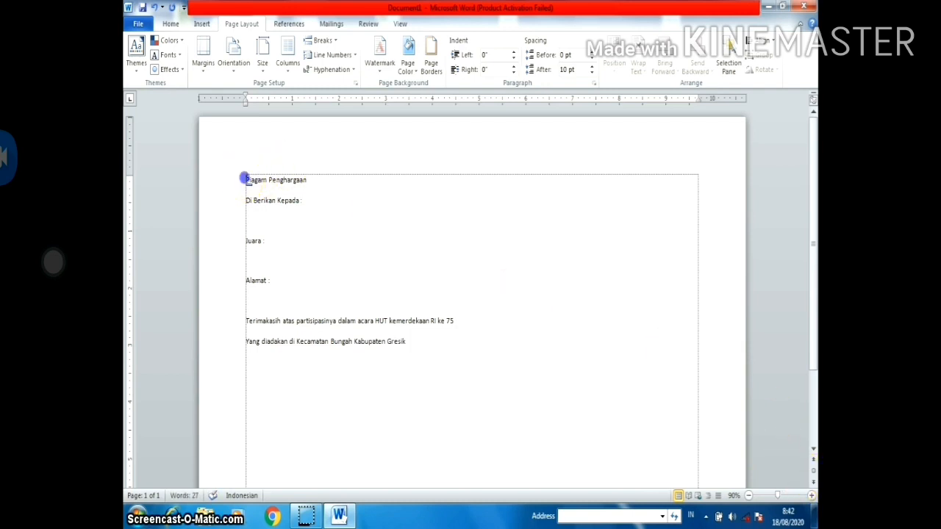
# - Format the title "Piagam Penghargaan" in 36 pt Broadway and centre it on the page
pyautogui.moveTo(245, 178); pyautogui.dragTo(316, 182)
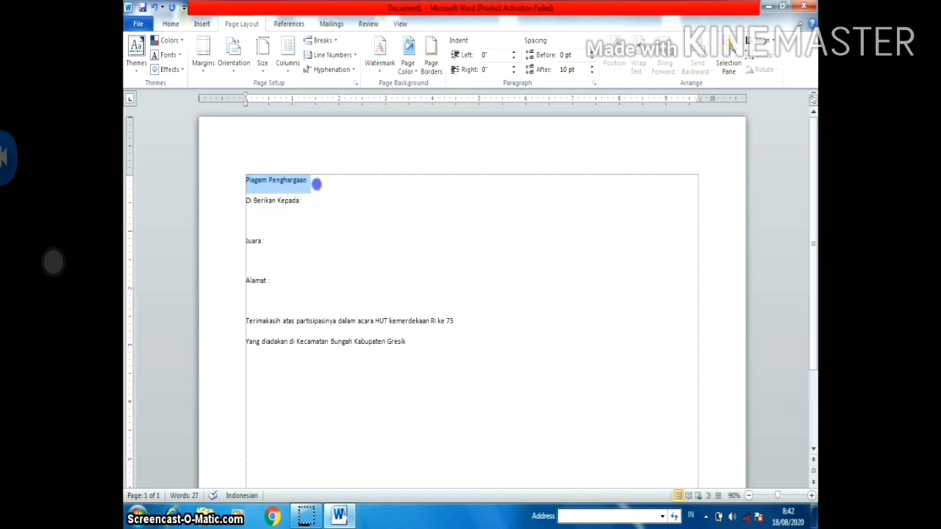
pyautogui.click(171, 23)
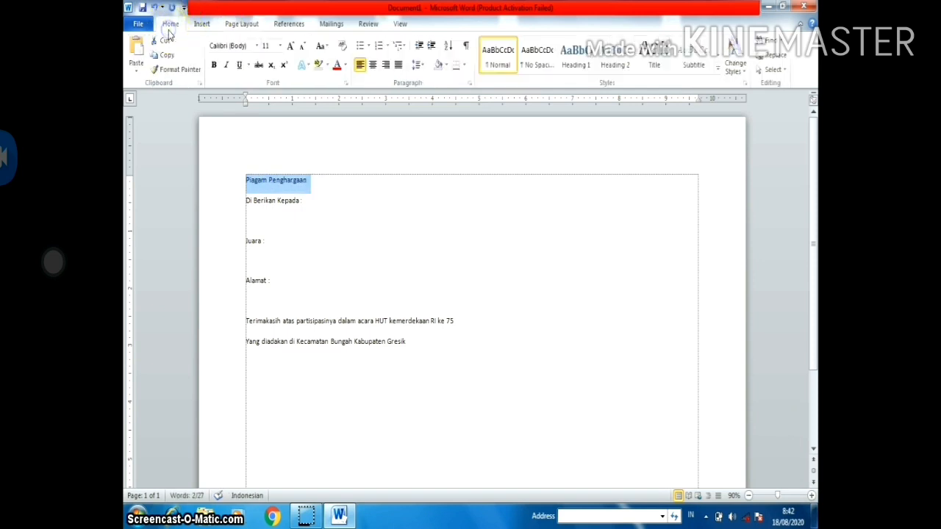
pyautogui.click(280, 45)
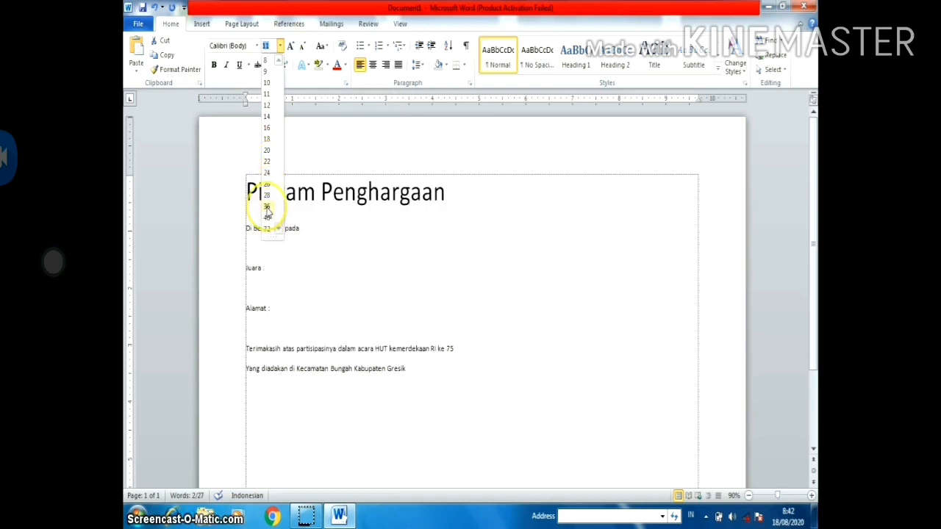
pyautogui.click(268, 207)
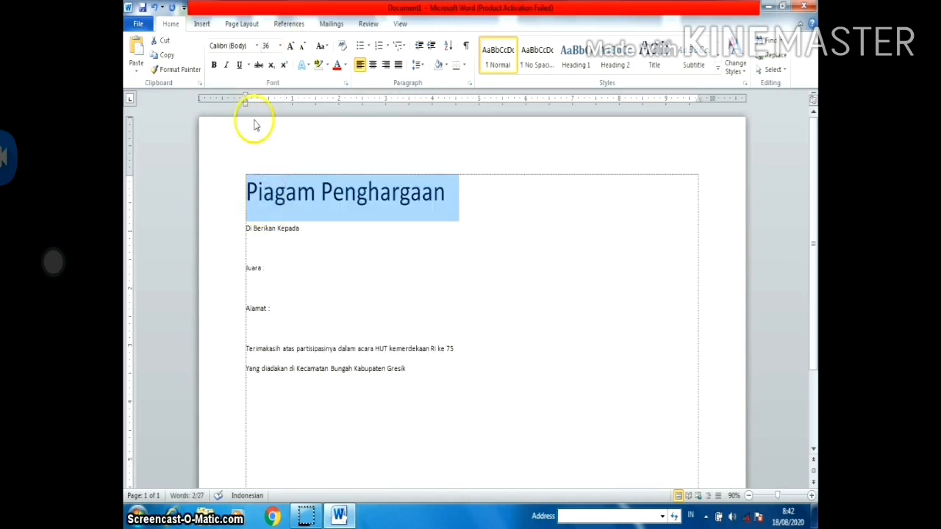
pyautogui.click(257, 46)
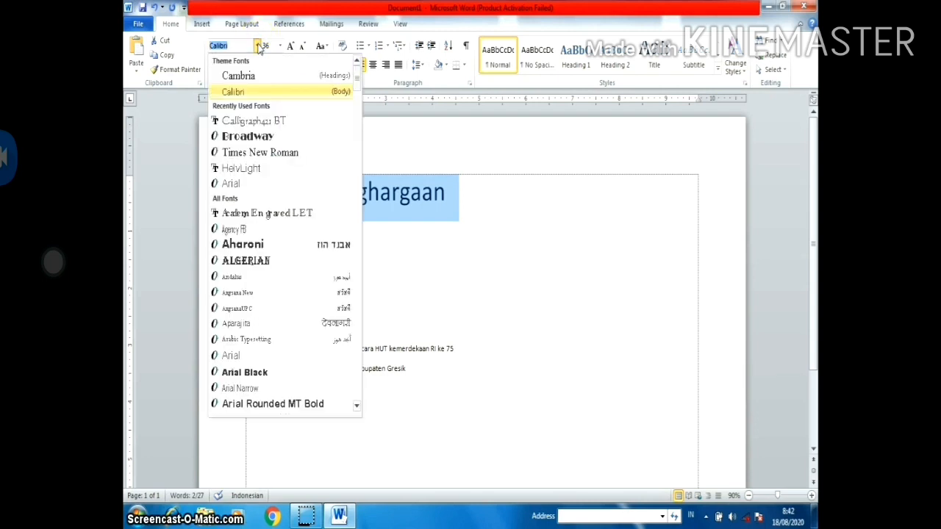
pyautogui.click(268, 143)
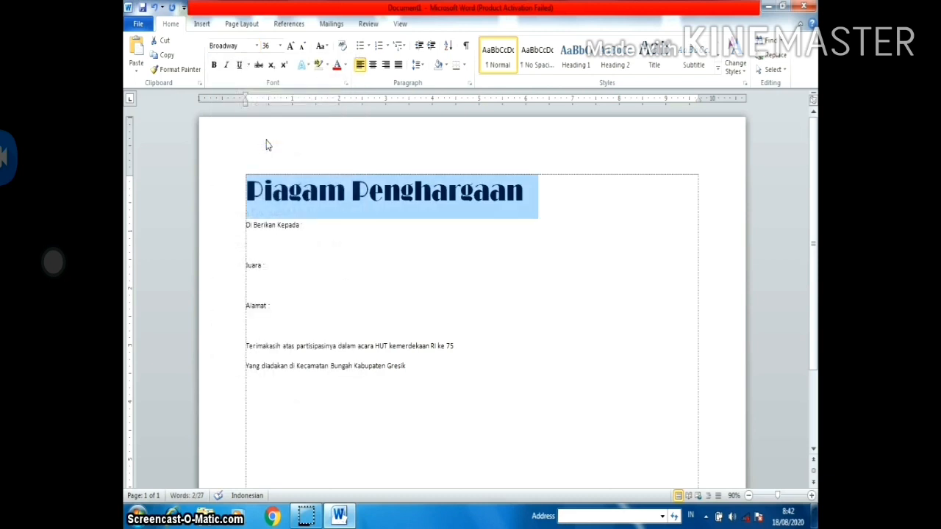
pyautogui.click(373, 65)
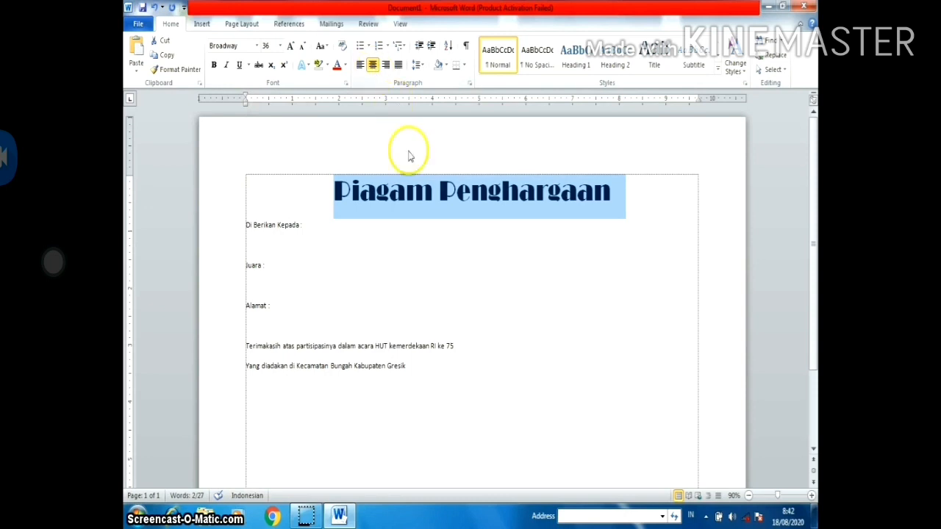
pyautogui.click(414, 237)
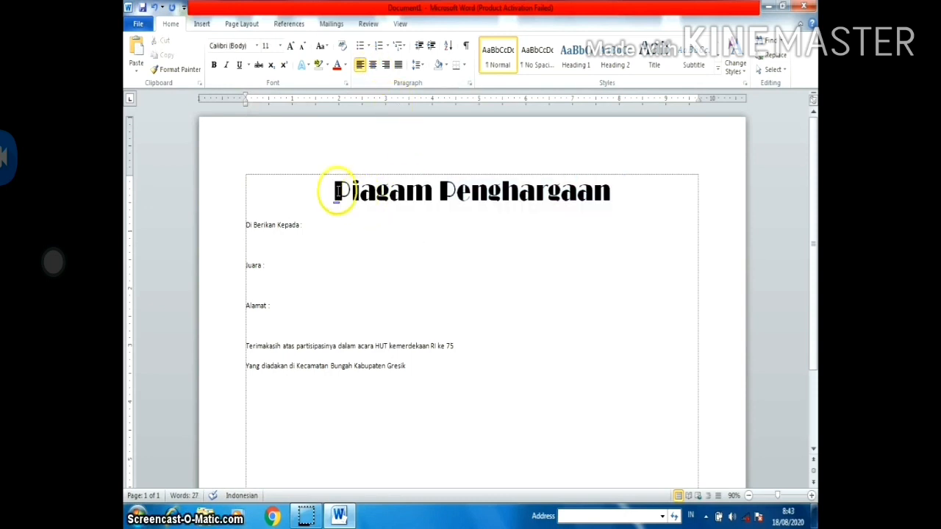
# - Centre all the text below the title and format it in 18 pt Calligraph421 BT
pyautogui.moveTo(244, 231); pyautogui.dragTo(455, 364)
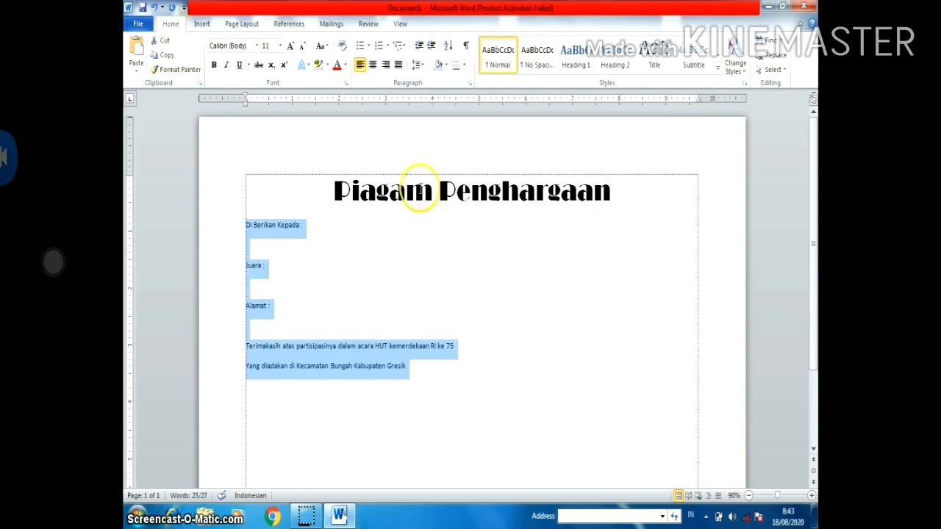
pyautogui.click(372, 64)
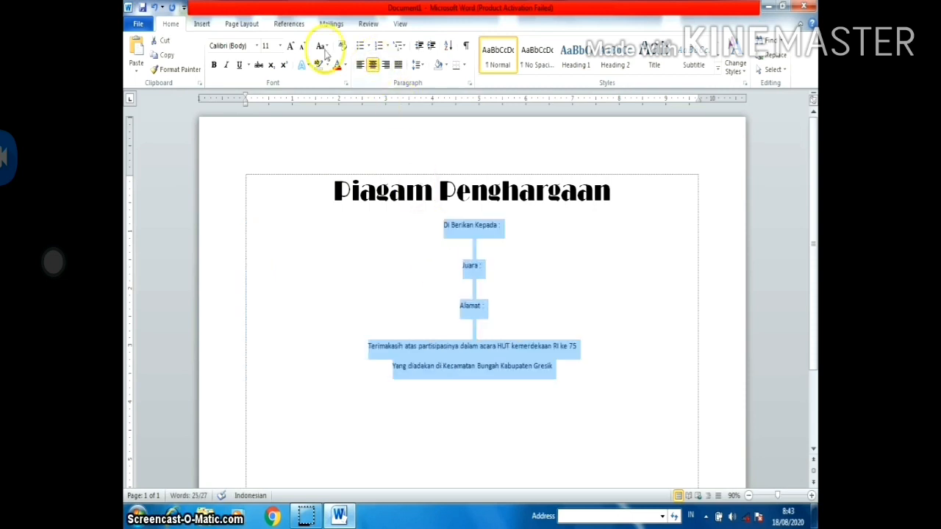
pyautogui.click(279, 45)
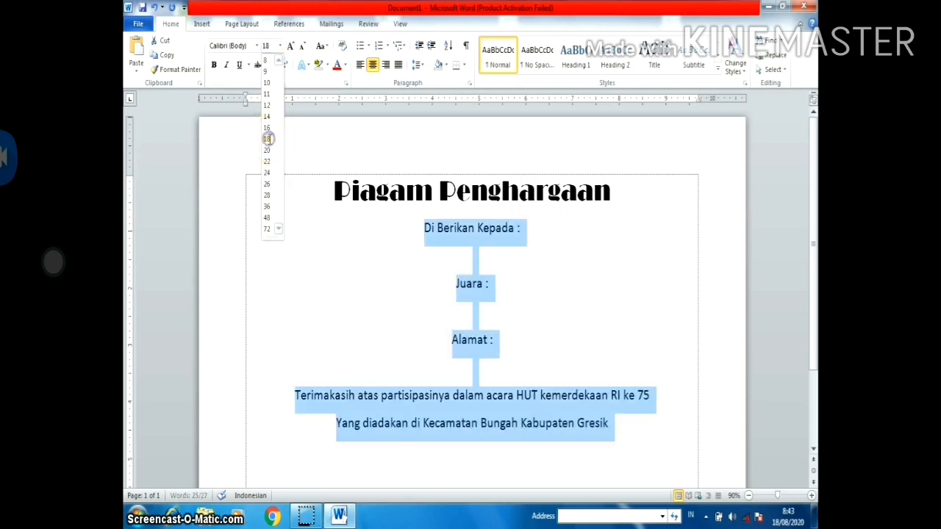
pyautogui.click(268, 139)
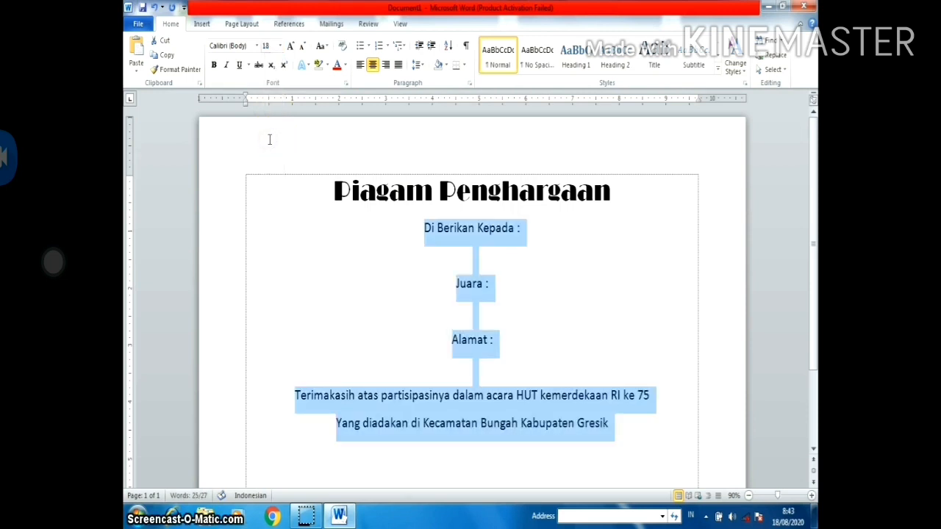
pyautogui.click(258, 46)
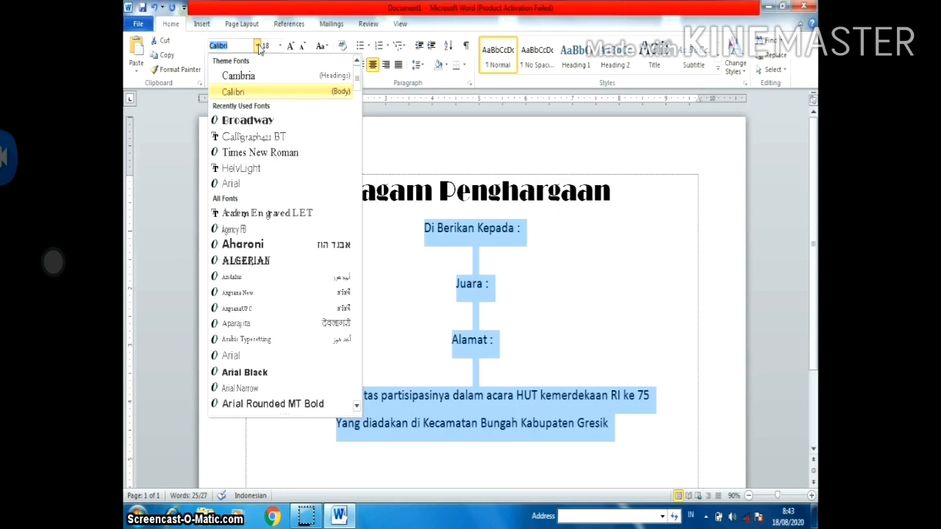
pyautogui.click(263, 139)
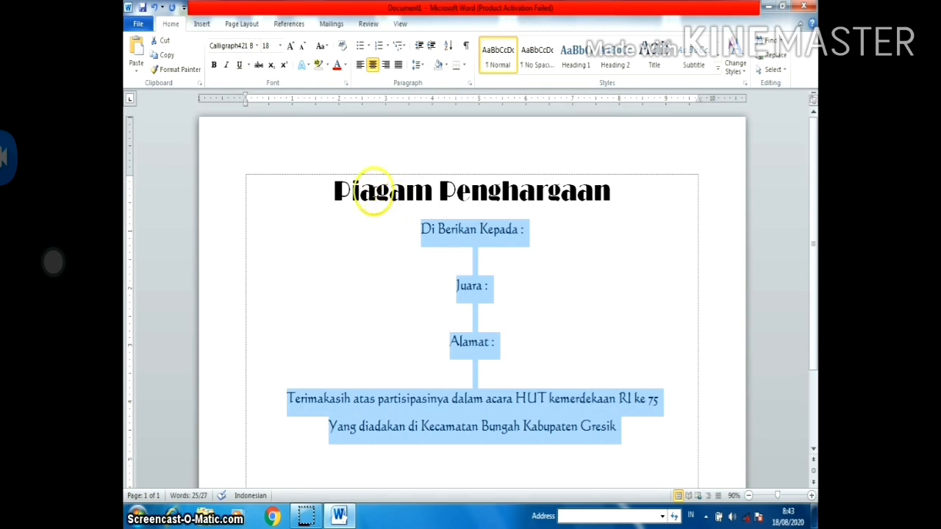
# - Select the title line "Piagam Penghargaan"
pyautogui.click(375, 194)
pyautogui.moveTo(338, 194); pyautogui.dragTo(578, 192)
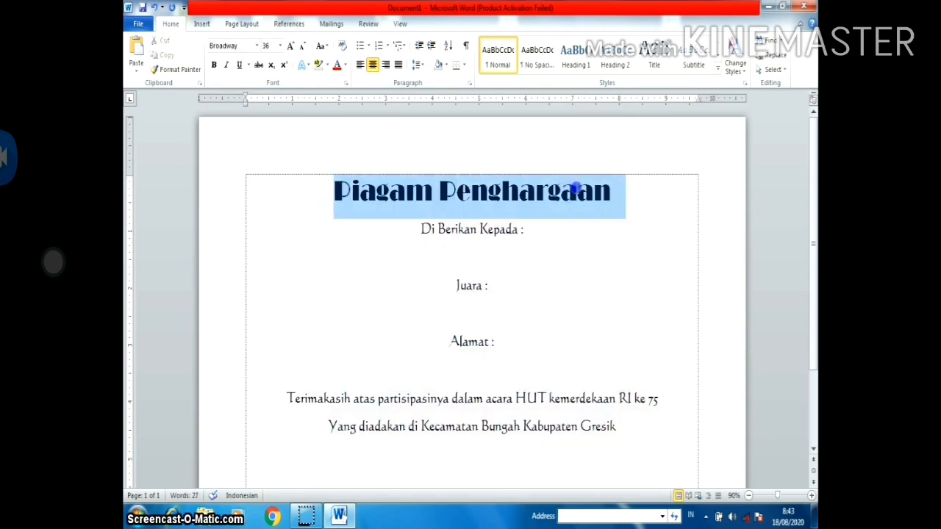